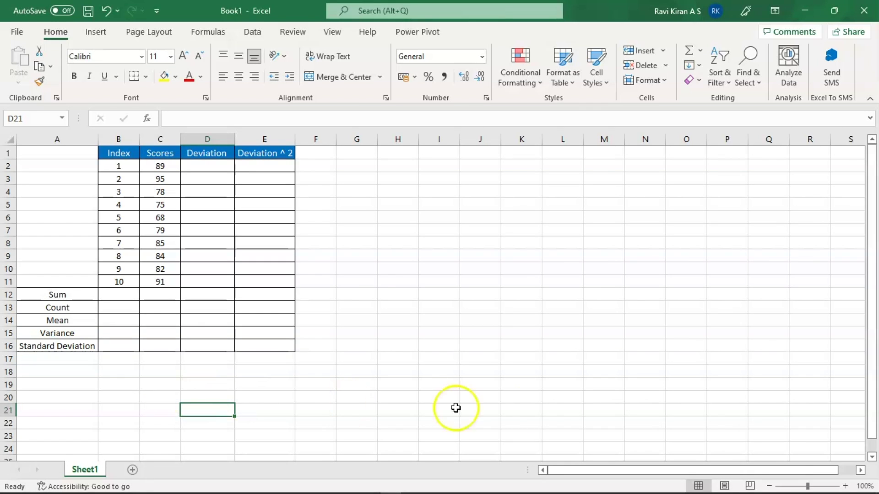
# - Total the ten scores in C12 with =SUM(C2:C11), giving 826
pyautogui.click(846, 486)
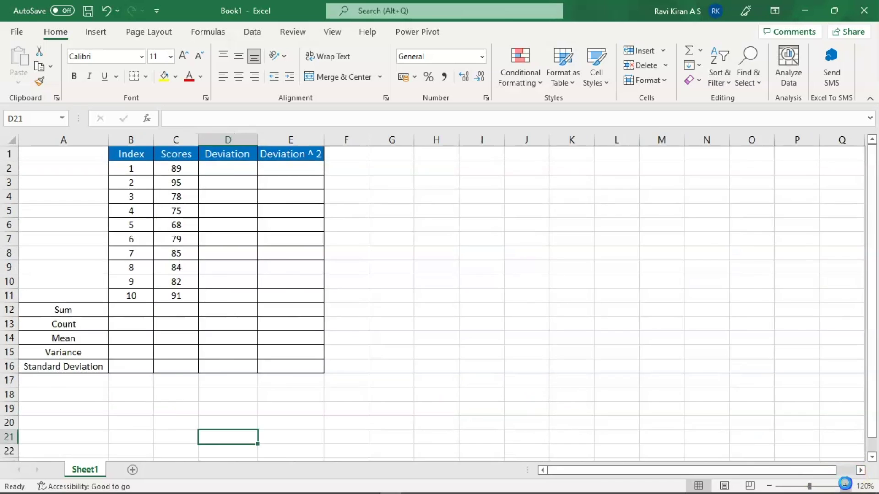
pyautogui.click(845, 486)
pyautogui.scroll(1, 557, 378)
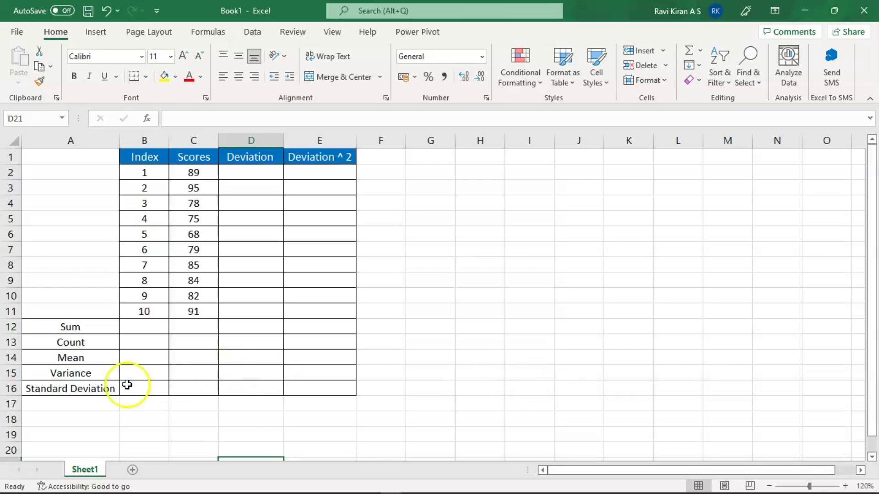
pyautogui.click(200, 326)
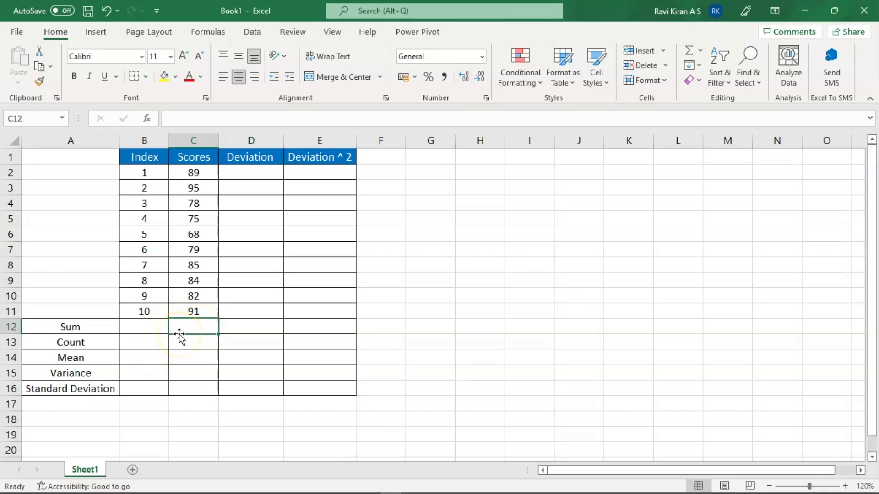
pyautogui.write('=')
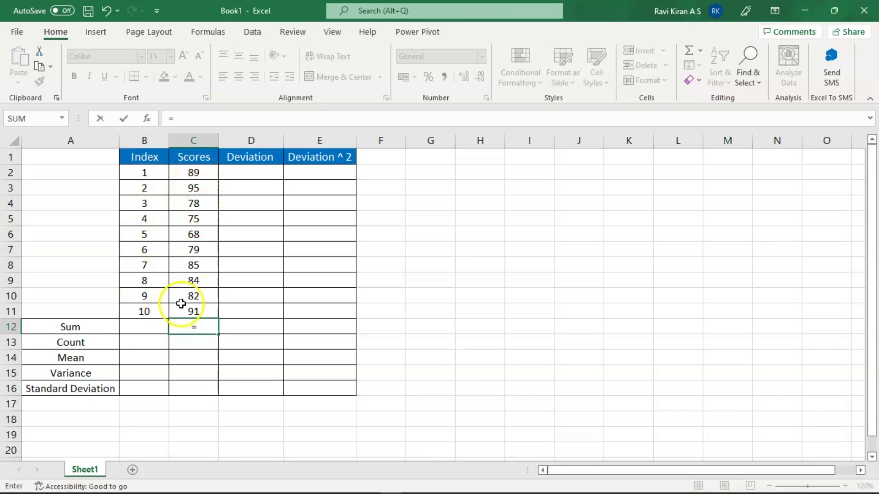
pyautogui.write('sum')
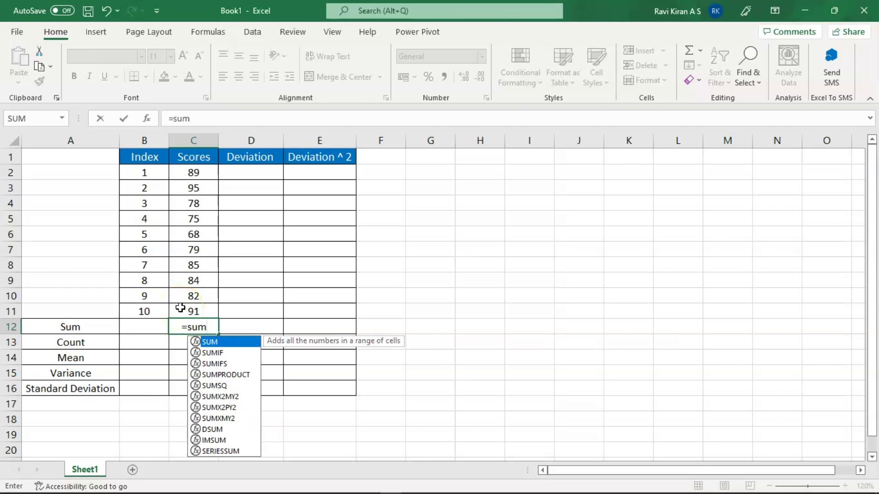
pyautogui.press('Tab')
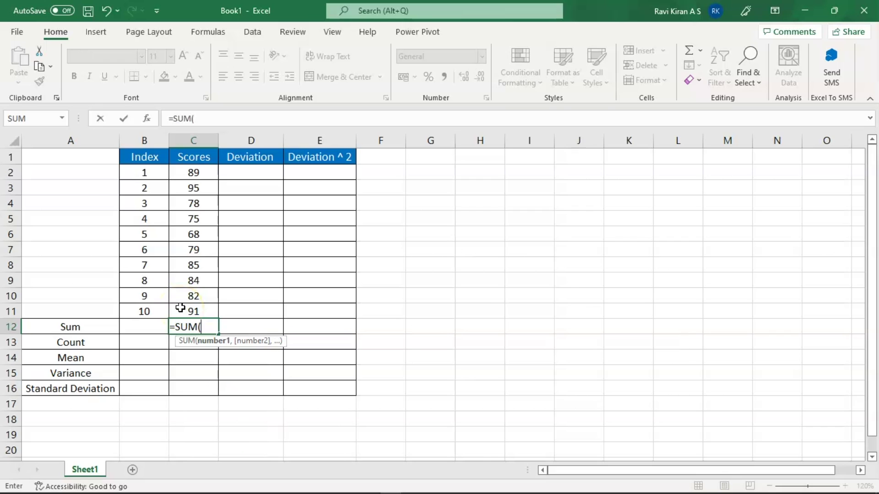
pyautogui.moveTo(198, 172); pyautogui.dragTo(184, 317)
pyautogui.press('Return')
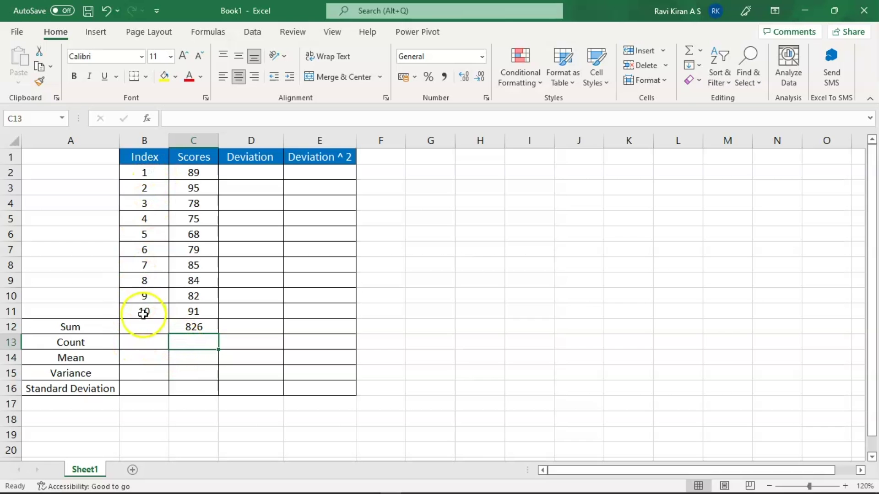
# - Count the scores in C13 with =COUNT(B2:B11), giving 10
pyautogui.write('=cou')
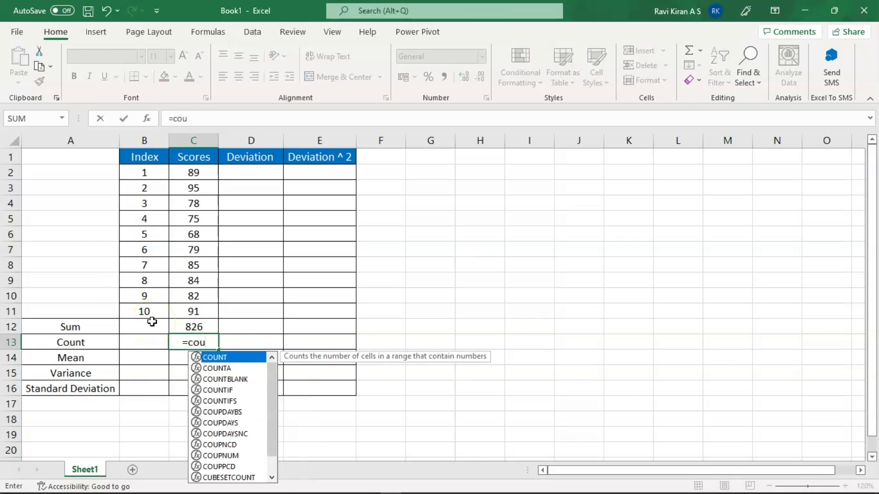
pyautogui.press('Tab')
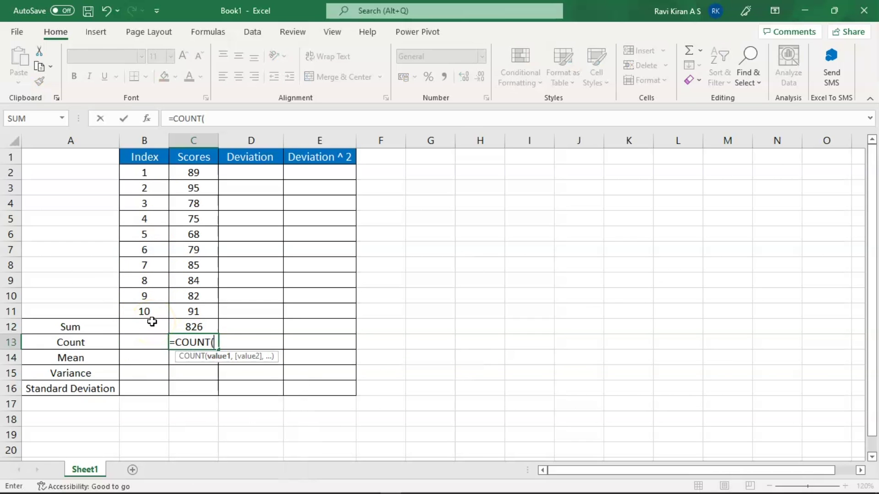
pyautogui.moveTo(137, 174); pyautogui.dragTo(133, 313)
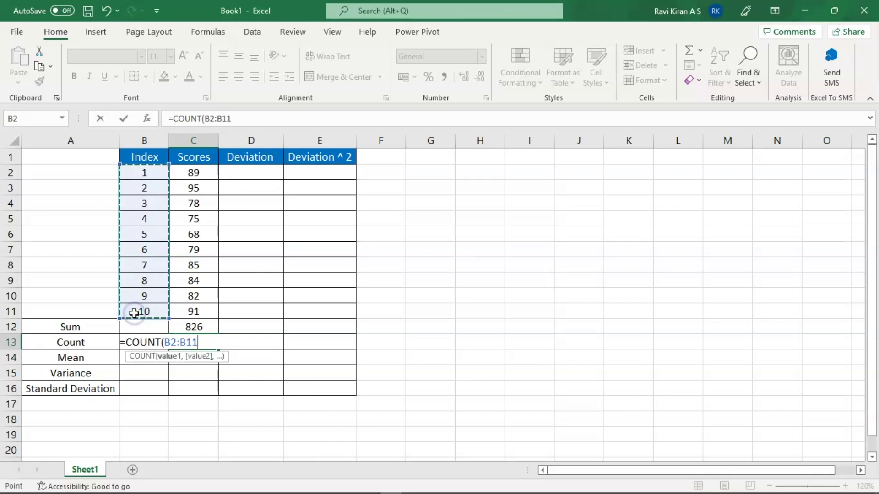
pyautogui.press('Return')
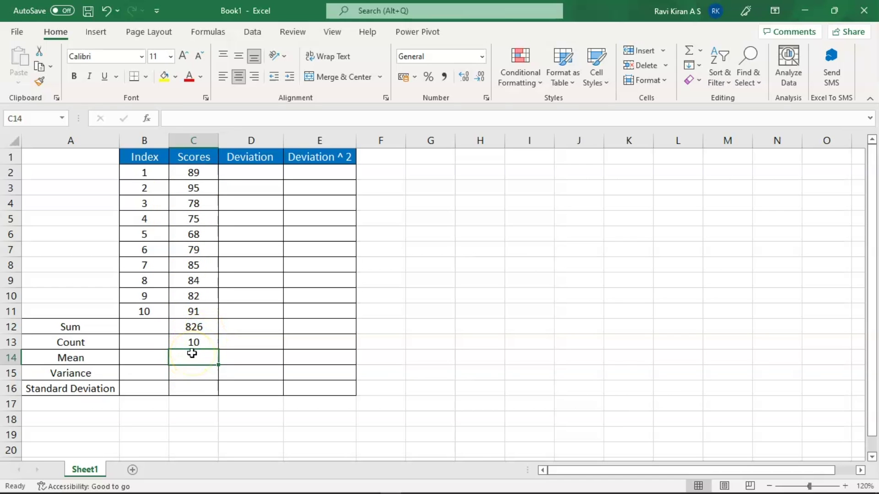
# - Compute the mean in C14 with =AVERAGE(C2:C11), giving 82.6
pyautogui.write('=a')
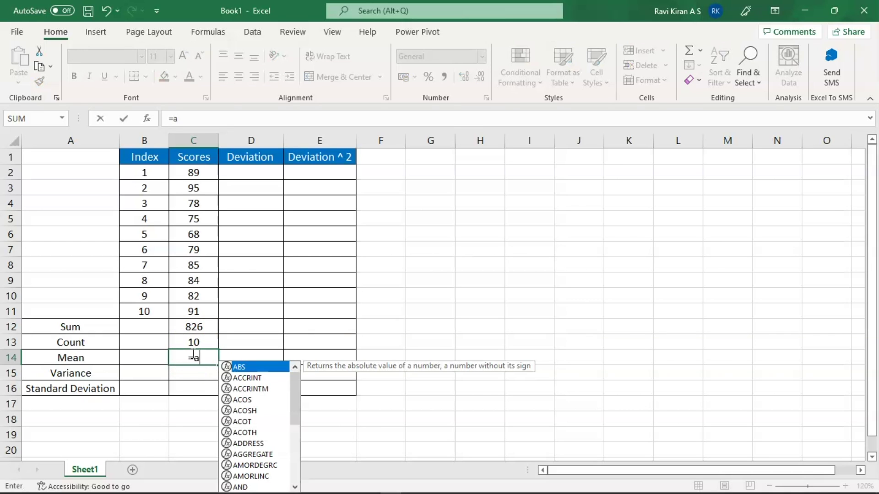
pyautogui.write('v')
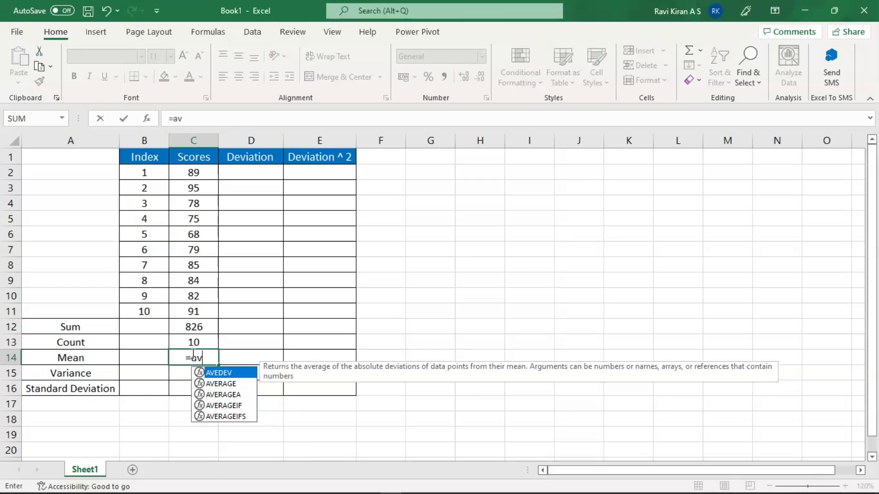
pyautogui.press('Down')
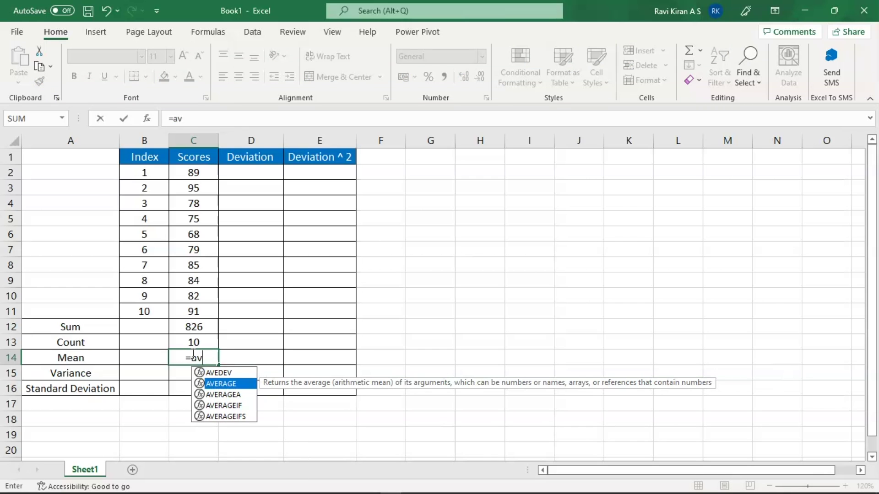
pyautogui.press('Tab')
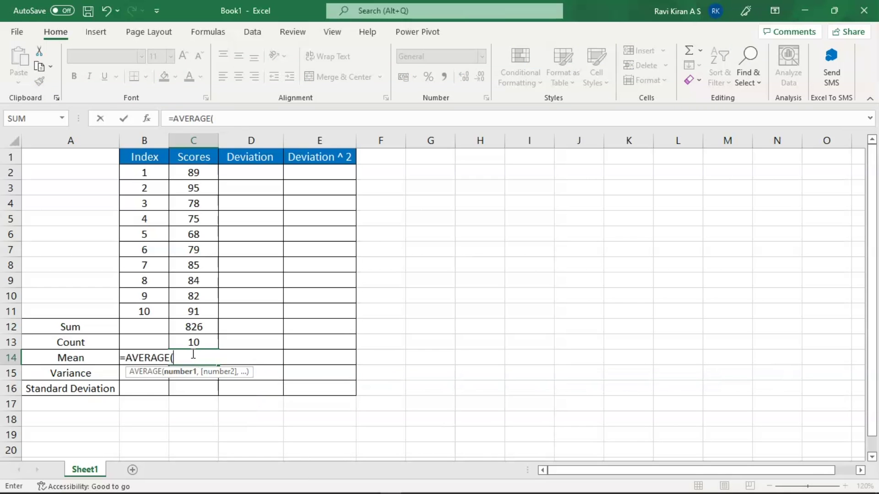
pyautogui.moveTo(196, 173); pyautogui.dragTo(195, 315)
pyautogui.press('Return')
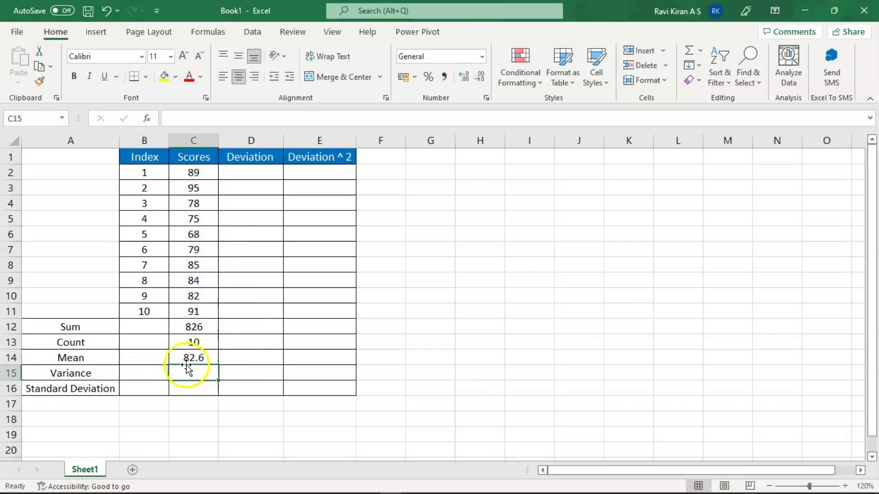
pyautogui.click(252, 171)
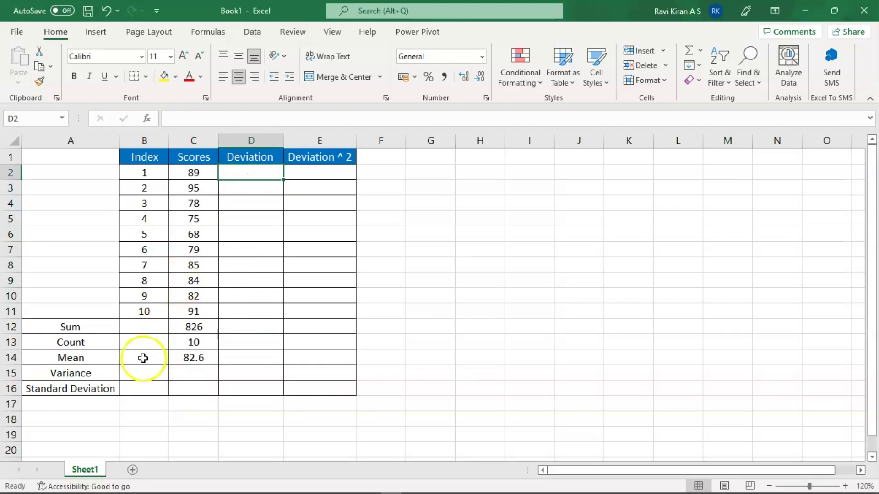
pyautogui.click(181, 357)
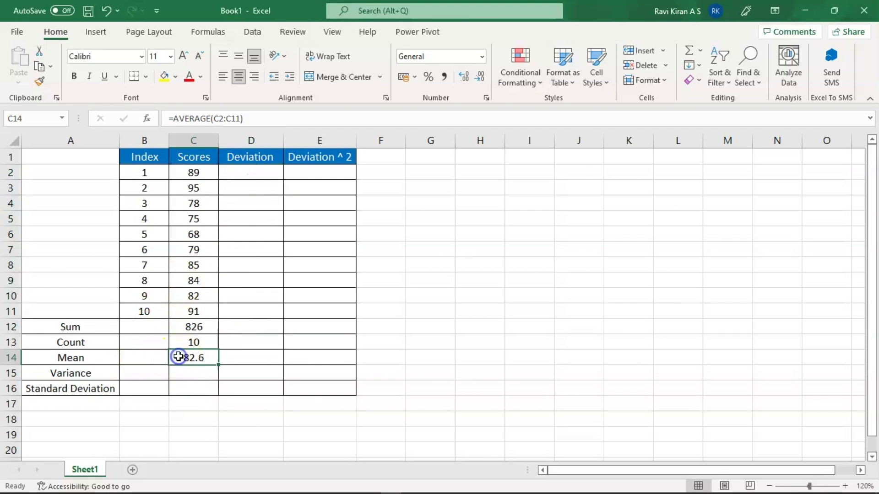
pyautogui.click(253, 175)
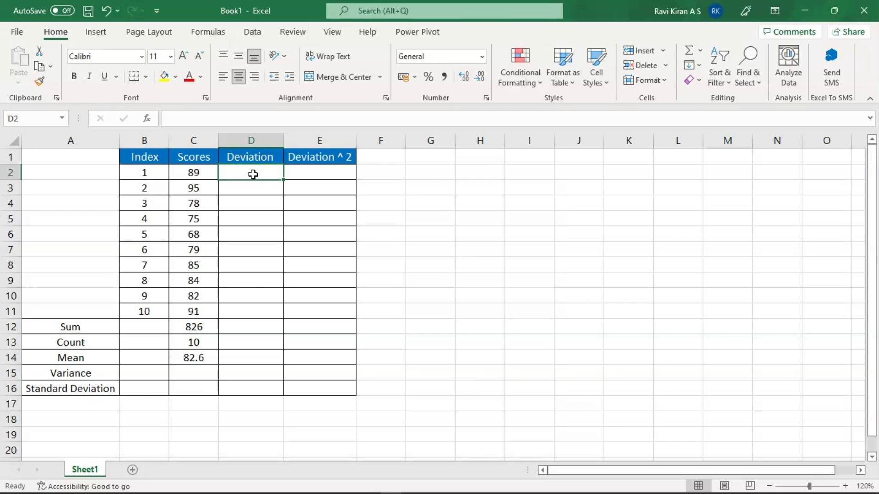
pyautogui.click(212, 176)
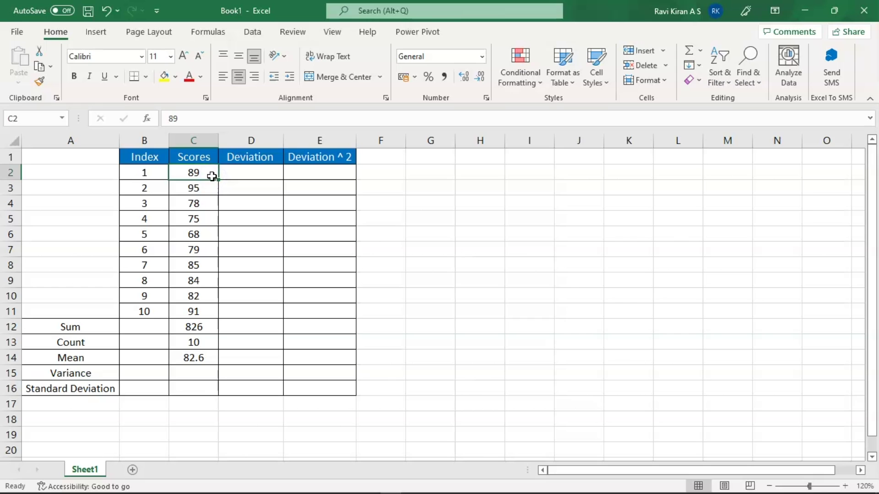
pyautogui.click(180, 357)
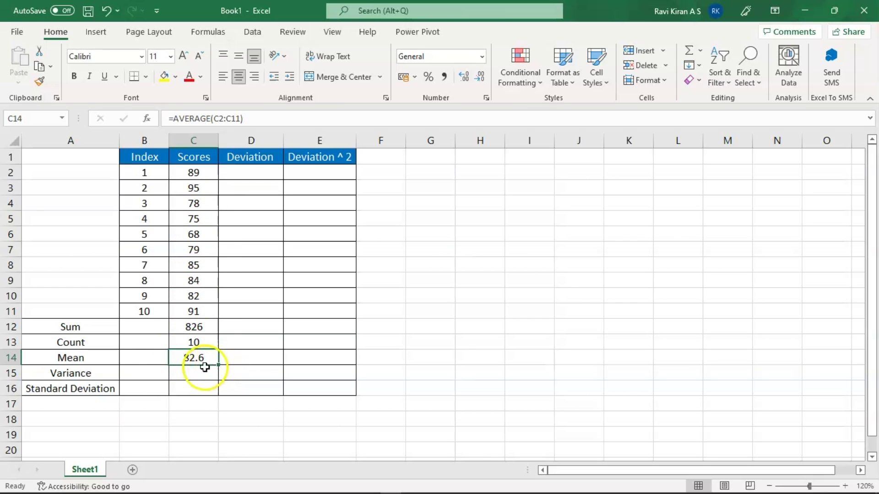
pyautogui.click(259, 175)
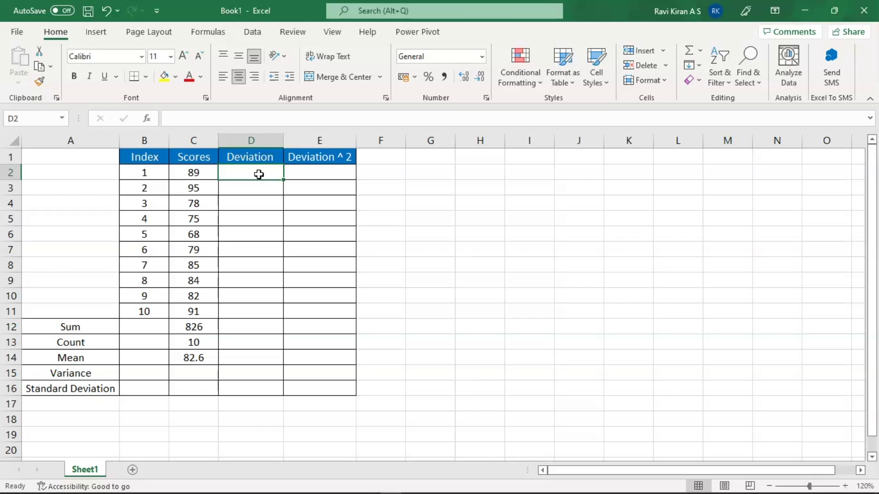
pyautogui.write('=')
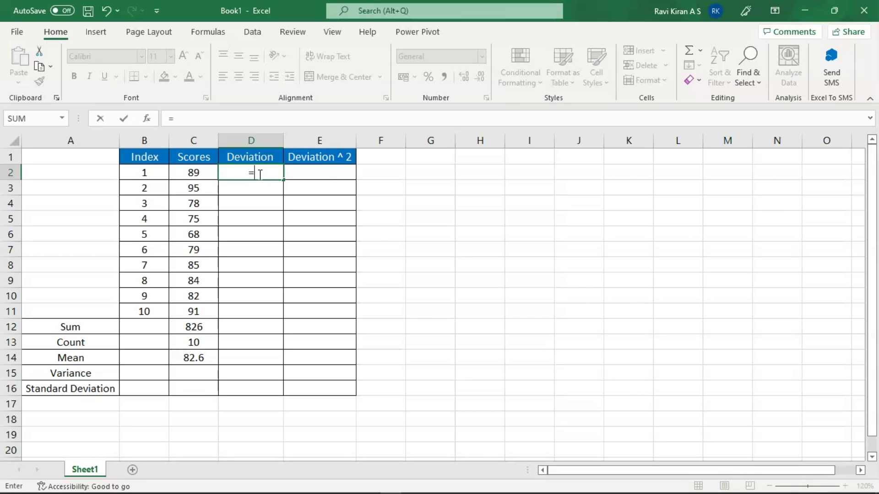
# - Enter the first deviation in D2 as =C2-$C$14, with the mean fixed absolute
pyautogui.click(203, 177)
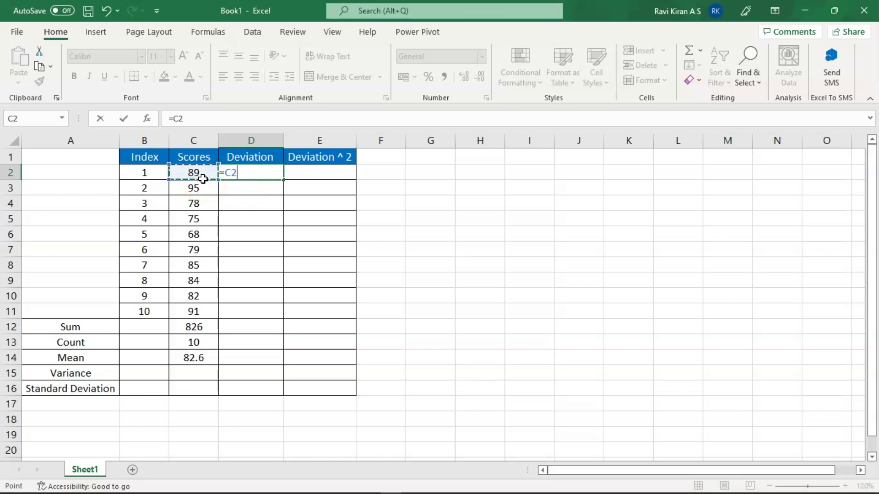
pyautogui.write('-')
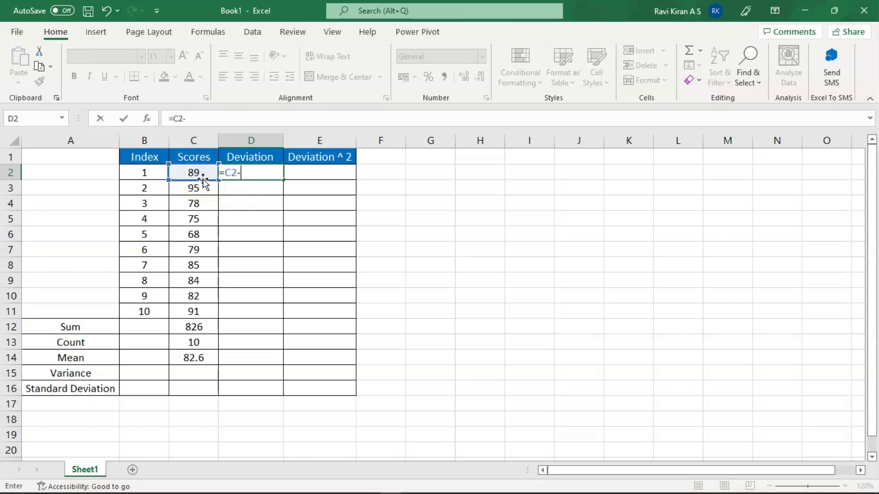
pyautogui.click(183, 360)
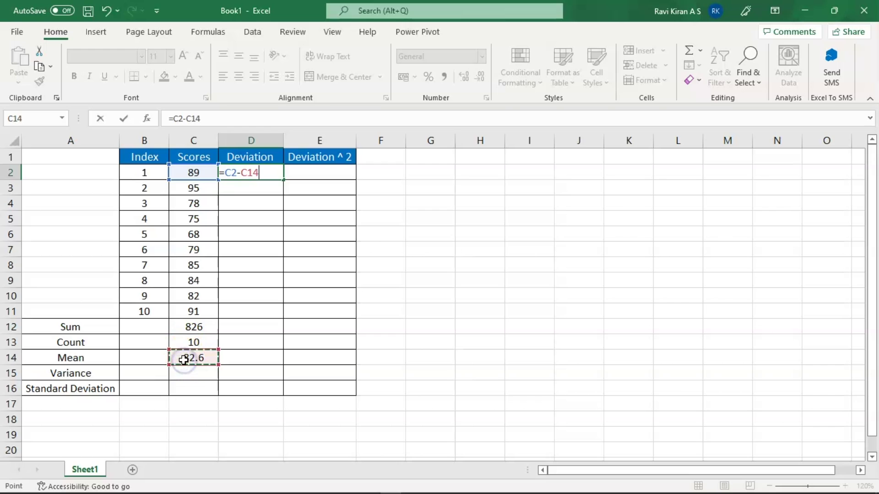
pyautogui.press('F4')
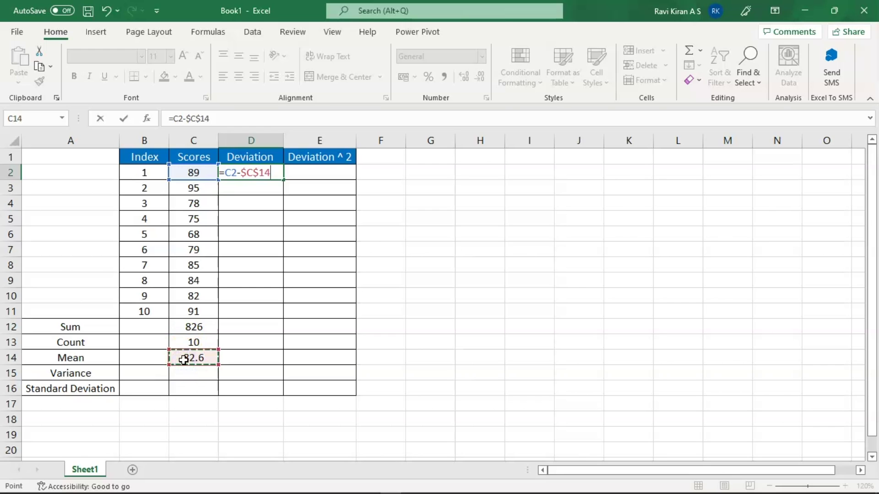
pyautogui.press('Return')
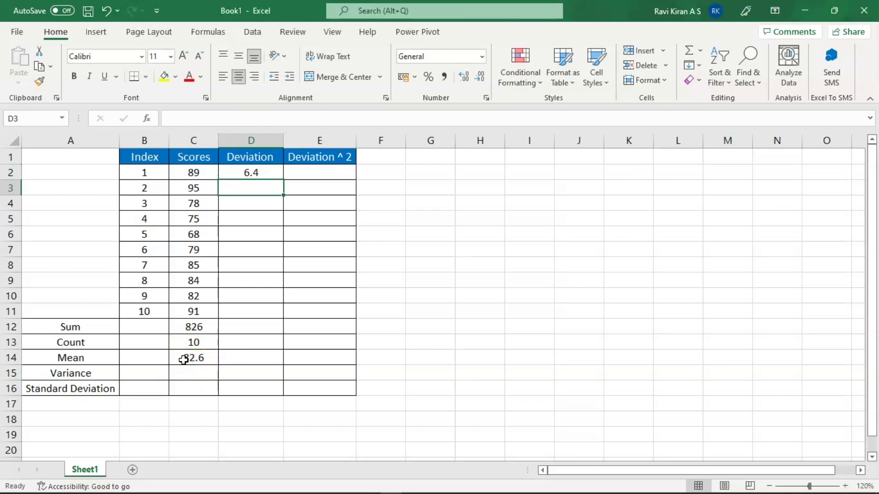
# - Fill the deviation formula from D2 down to D11
pyautogui.click(258, 173)
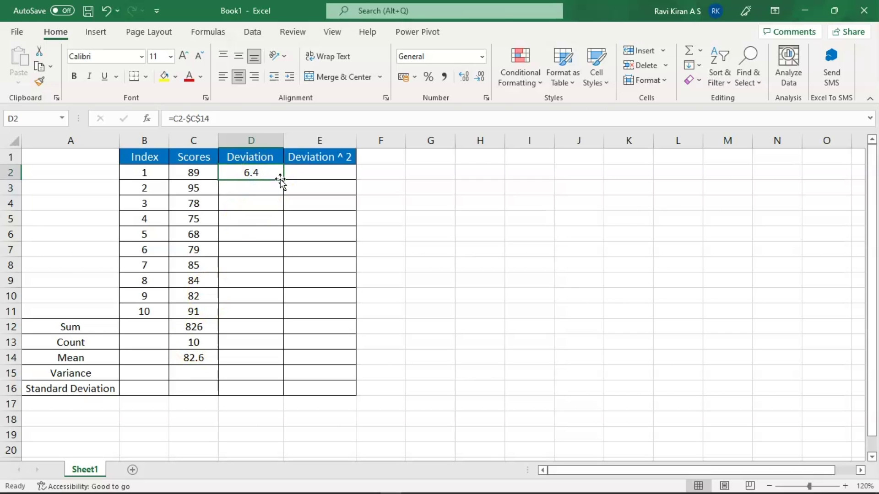
pyautogui.moveTo(284, 180); pyautogui.dragTo(263, 316)
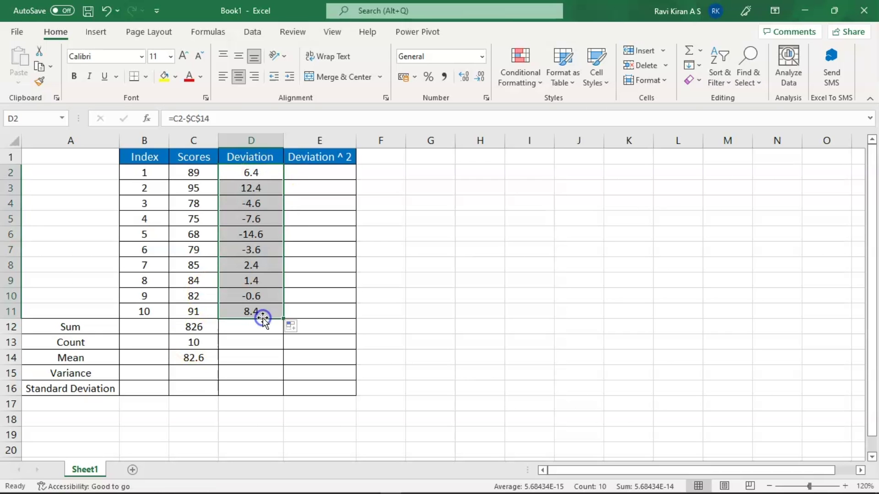
pyautogui.click(242, 331)
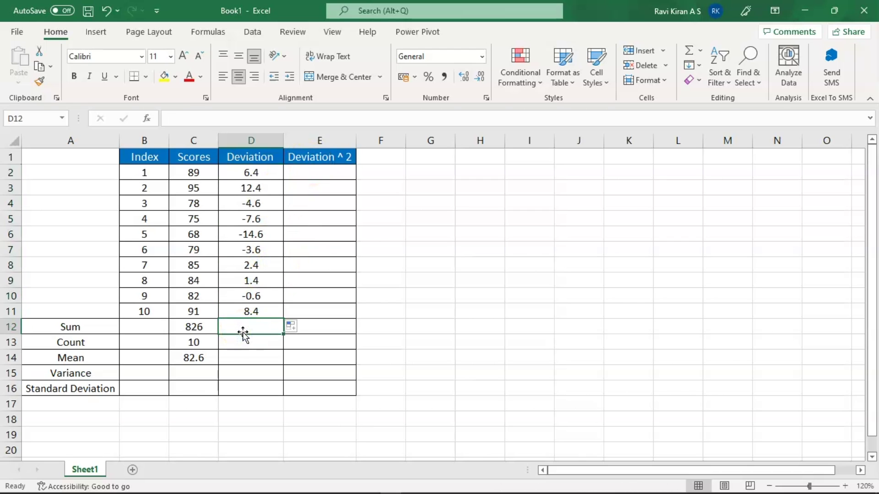
# - Copy the Sum and Count formulas into D12 and D13, giving 5.6843E-14 and 10
pyautogui.click(235, 329)
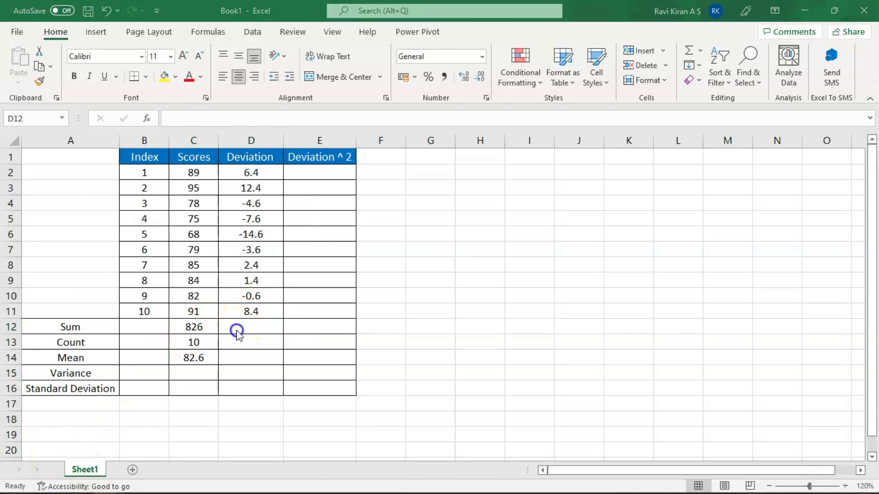
pyautogui.click(201, 332)
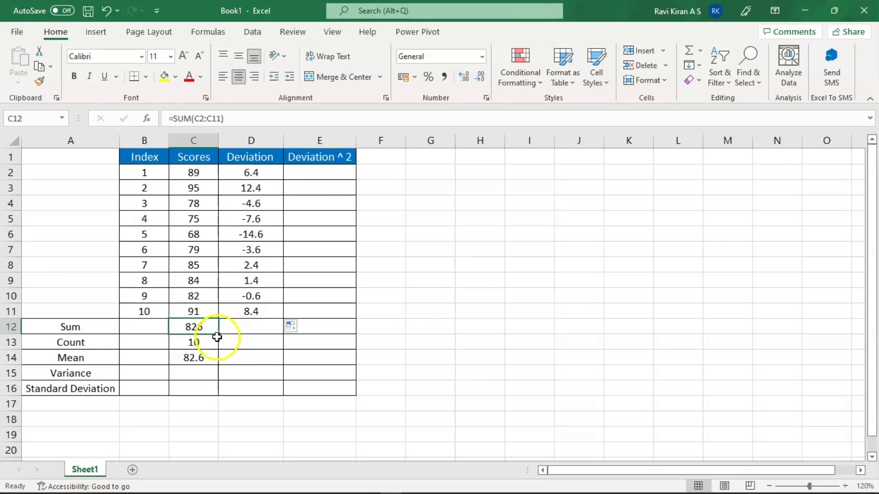
pyautogui.moveTo(219, 335); pyautogui.dragTo(272, 333)
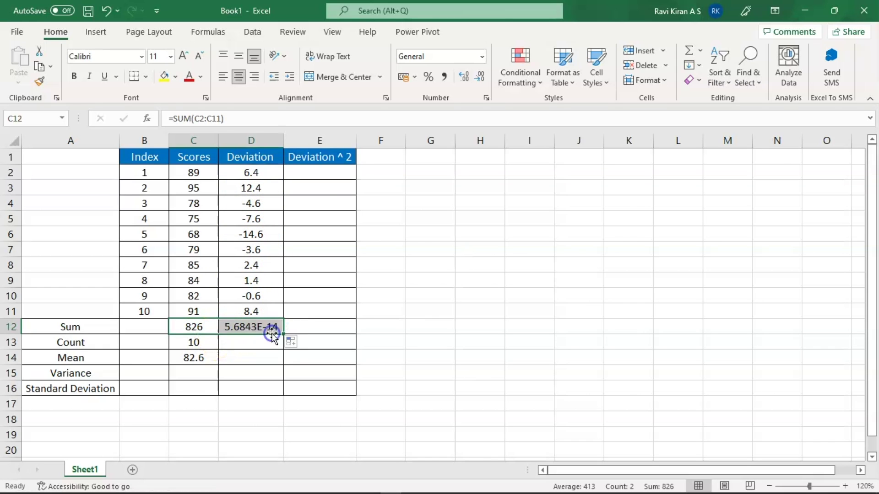
pyautogui.click(214, 344)
pyautogui.moveTo(218, 349); pyautogui.dragTo(275, 346)
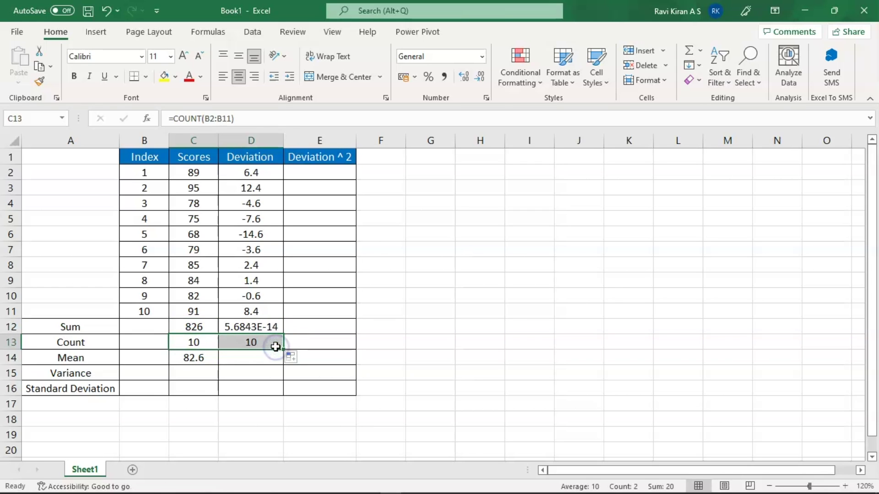
pyautogui.click(300, 178)
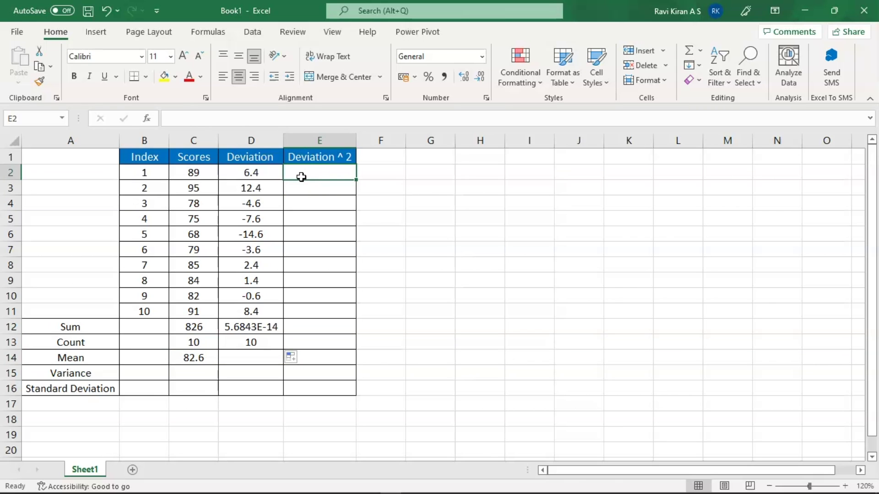
# - Enter =D2^2 in E2 and fill it down to E11, giving 40.96 to 70.56
pyautogui.write('=')
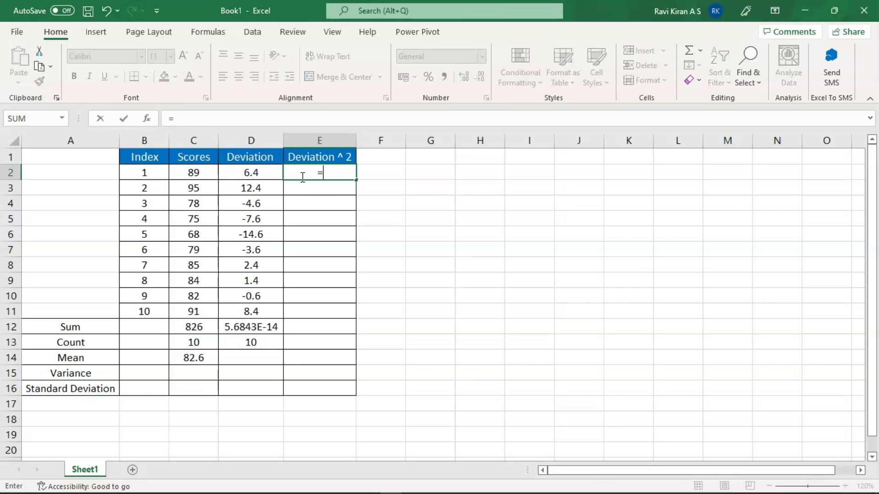
pyautogui.click(271, 172)
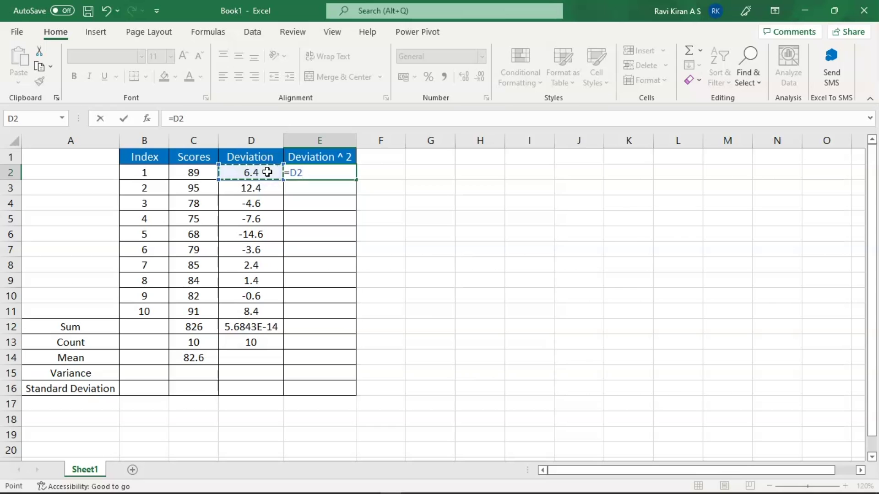
pyautogui.write('^2')
pyautogui.press('Return')
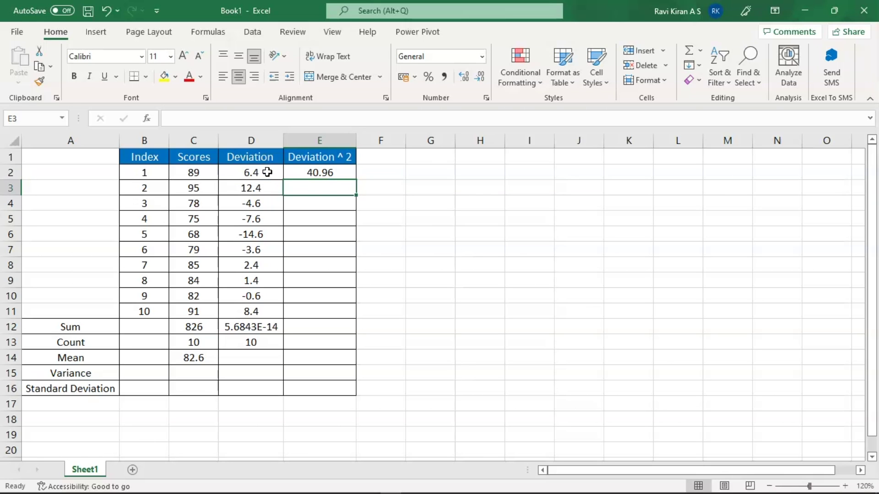
pyautogui.click(321, 172)
pyautogui.moveTo(356, 178); pyautogui.dragTo(355, 317)
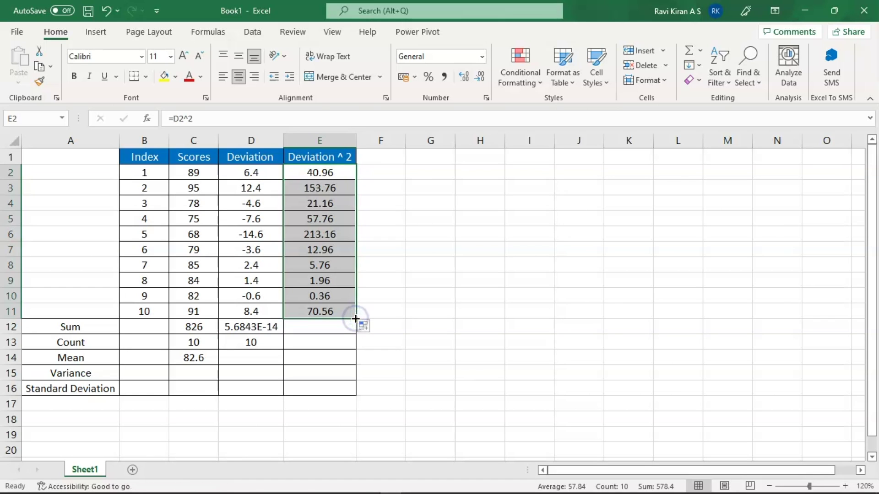
# - Copy the Sum and Count formulas into E12 and E13, giving 578.4 and 10
pyautogui.click(326, 334)
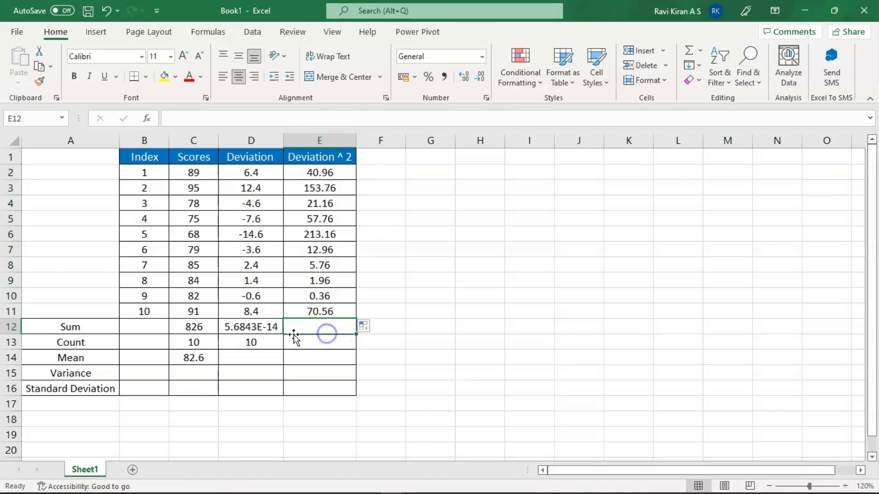
pyautogui.click(277, 332)
pyautogui.moveTo(279, 335); pyautogui.dragTo(337, 334)
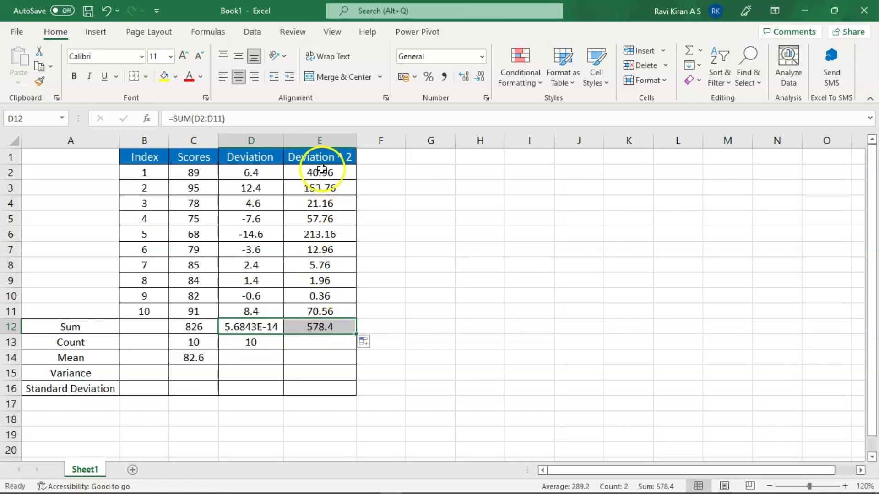
pyautogui.click(278, 345)
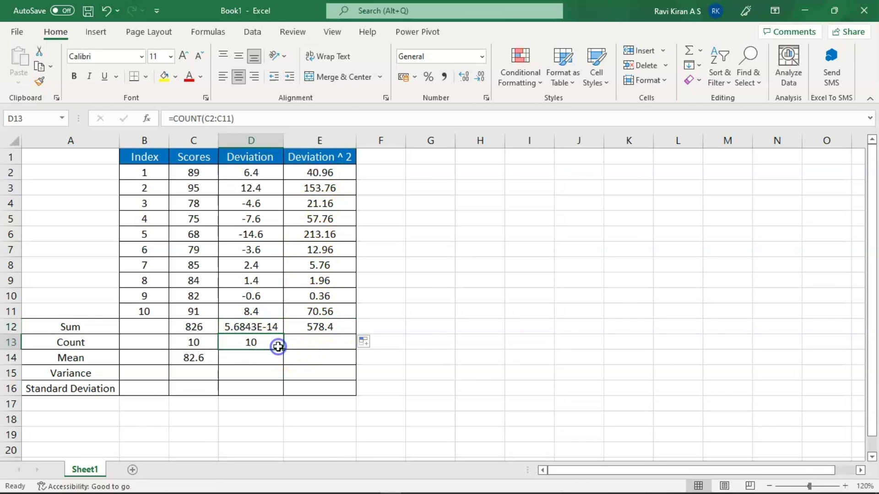
pyautogui.moveTo(283, 350); pyautogui.dragTo(345, 352)
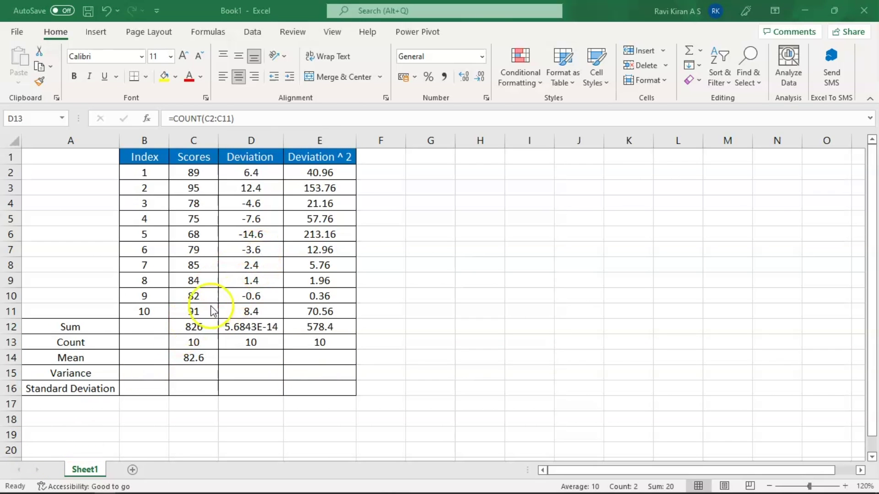
# - Fill the Mean label gold and the squared-deviation sum E12 light blue
pyautogui.click(89, 356)
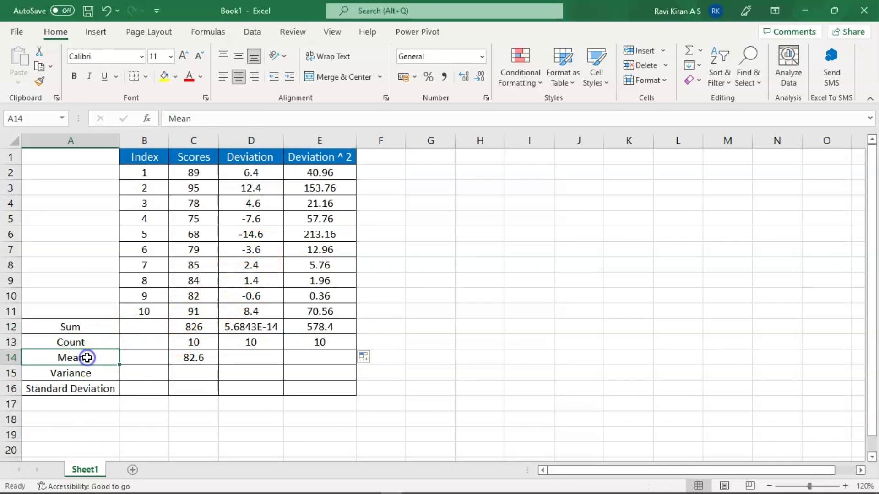
pyautogui.click(176, 76)
pyautogui.click(240, 143)
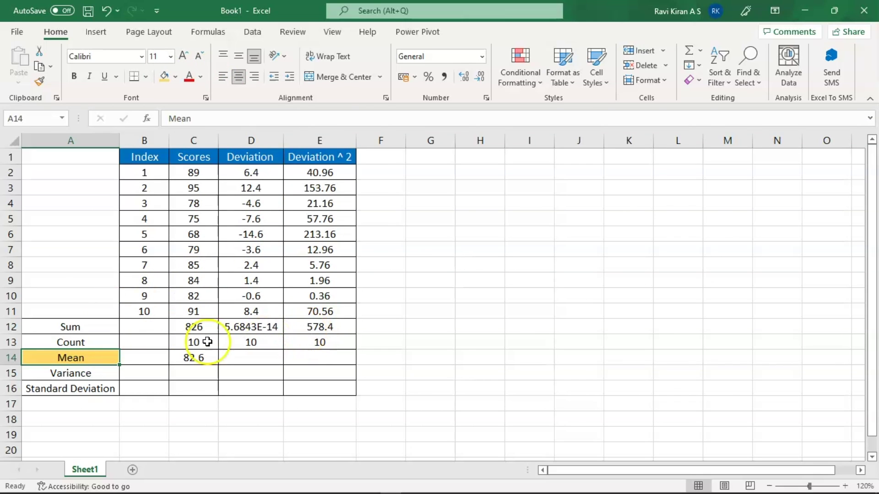
pyautogui.click(323, 326)
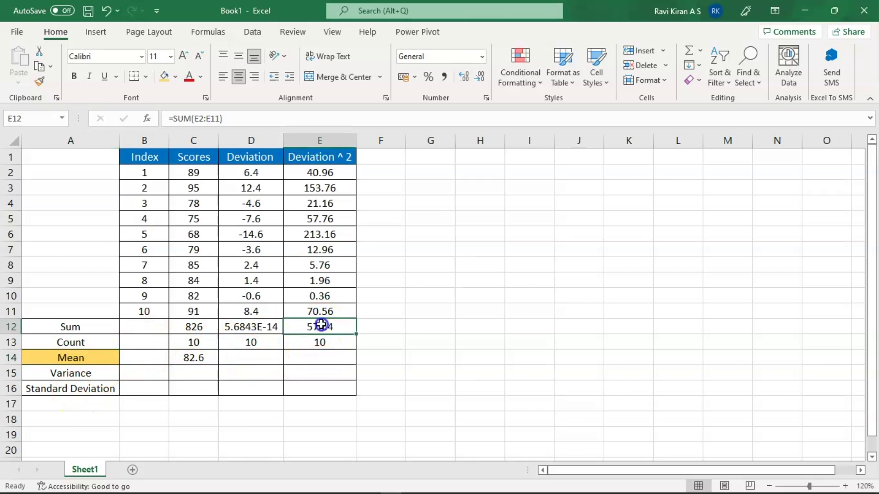
pyautogui.click(174, 76)
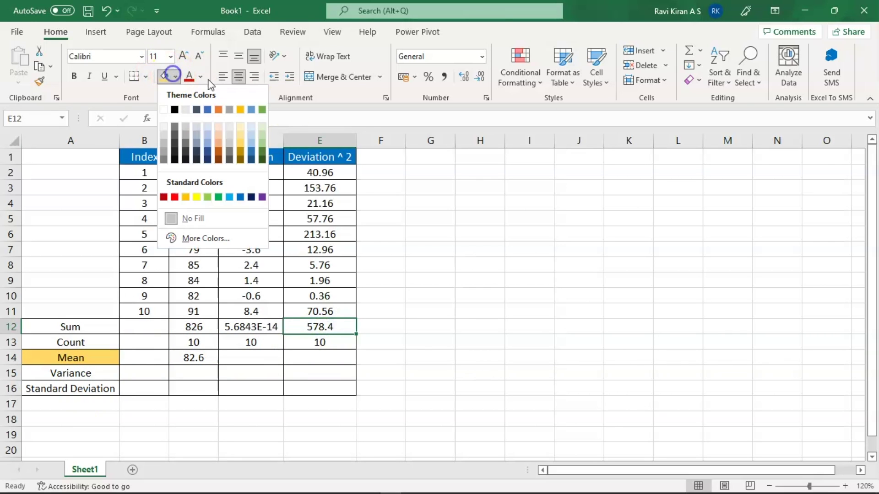
pyautogui.click(251, 144)
# - Fill the Deviation sum D12 light green and the variance cell E15 grey
pyautogui.click(252, 324)
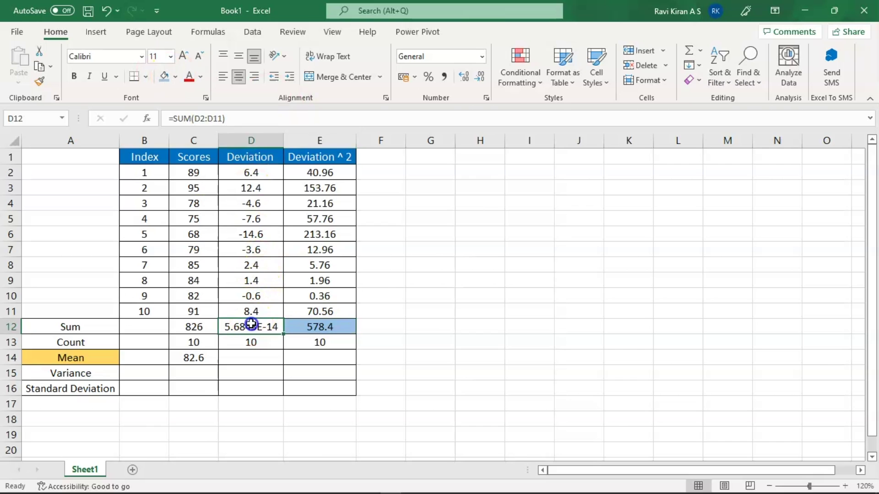
pyautogui.click(178, 76)
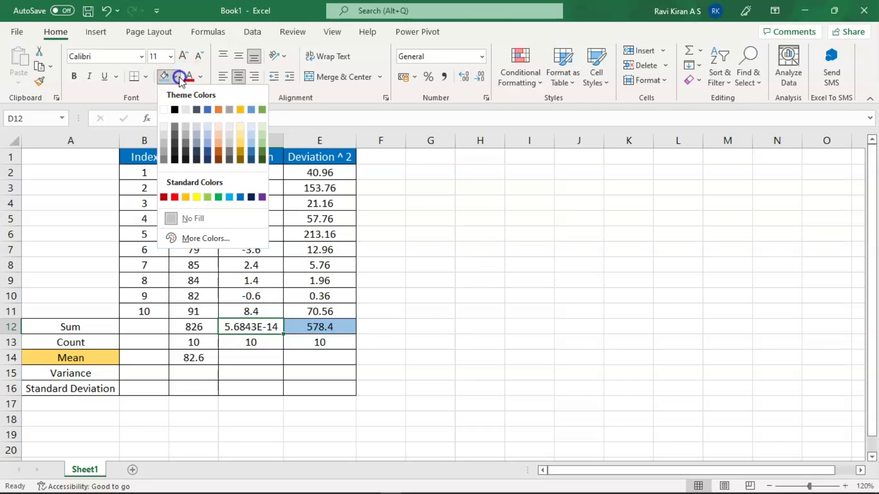
pyautogui.click(262, 138)
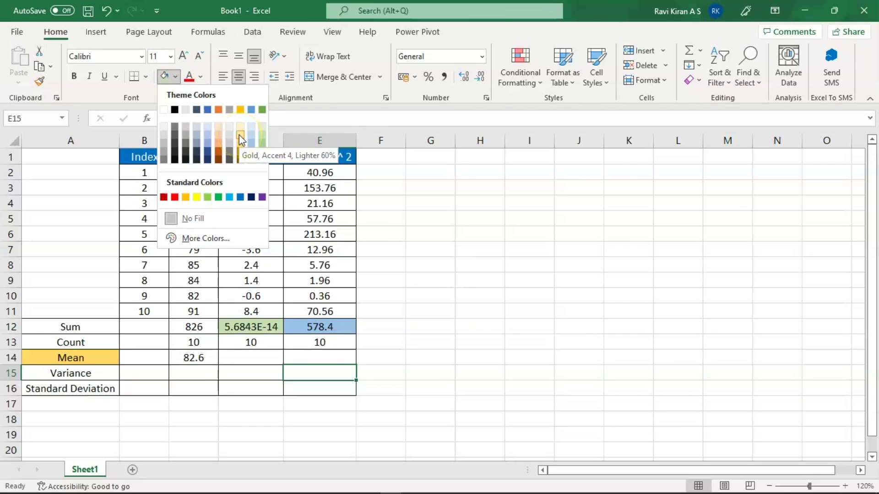
pyautogui.click(189, 132)
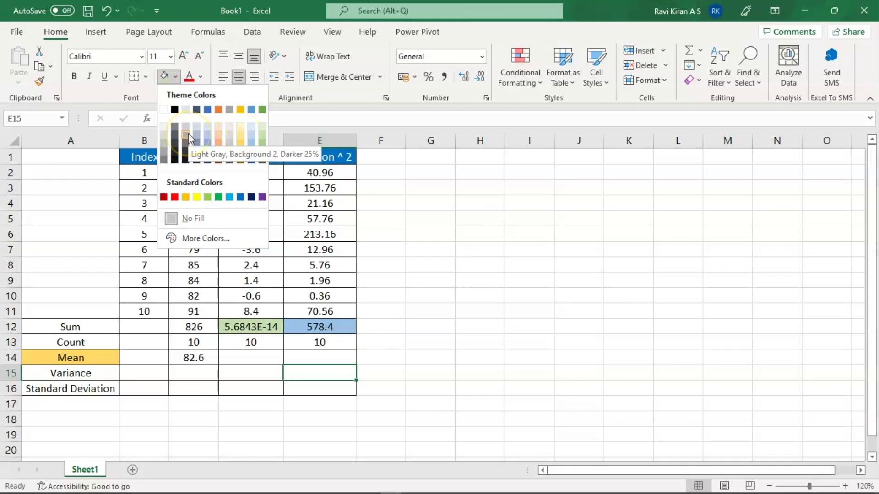
pyautogui.click(188, 133)
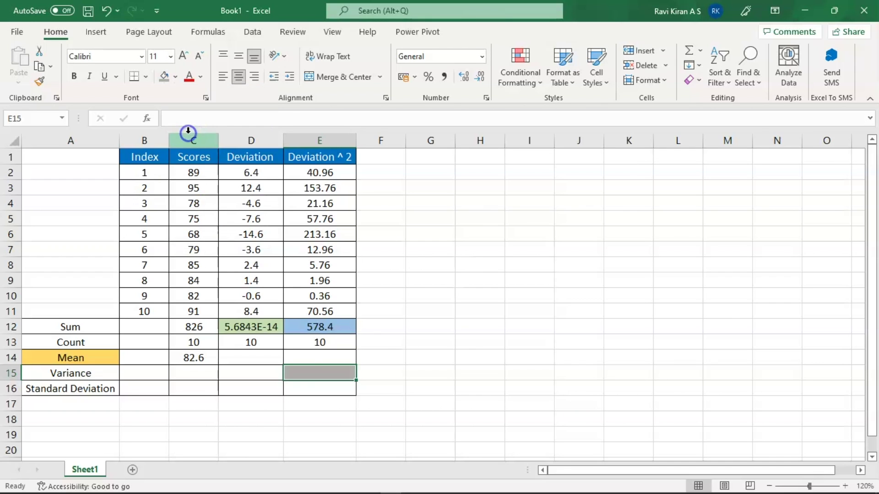
# - Compute the variance in E15 as =E12/(E13-1), giving 64.26666667
pyautogui.doubleClick(300, 372)
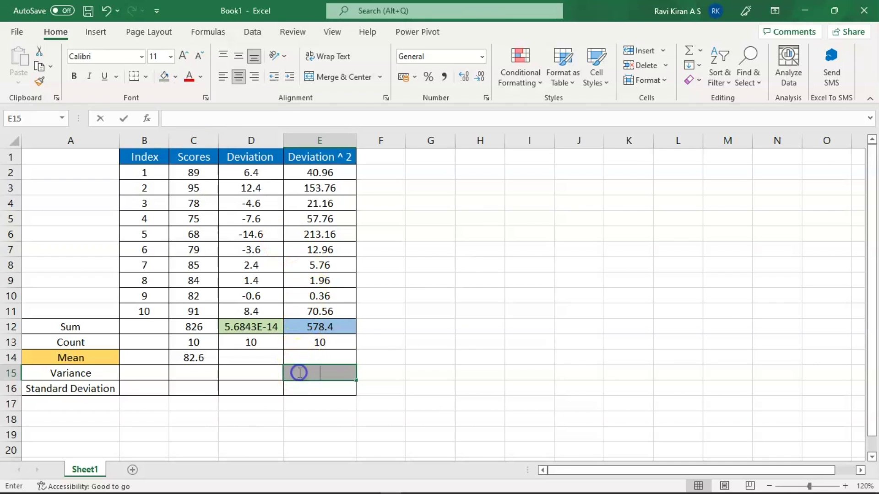
pyautogui.write('=')
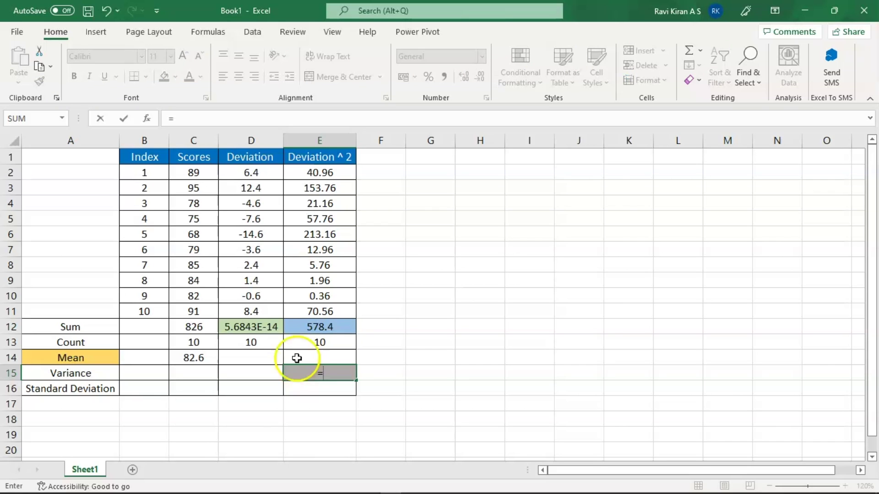
pyautogui.click(304, 325)
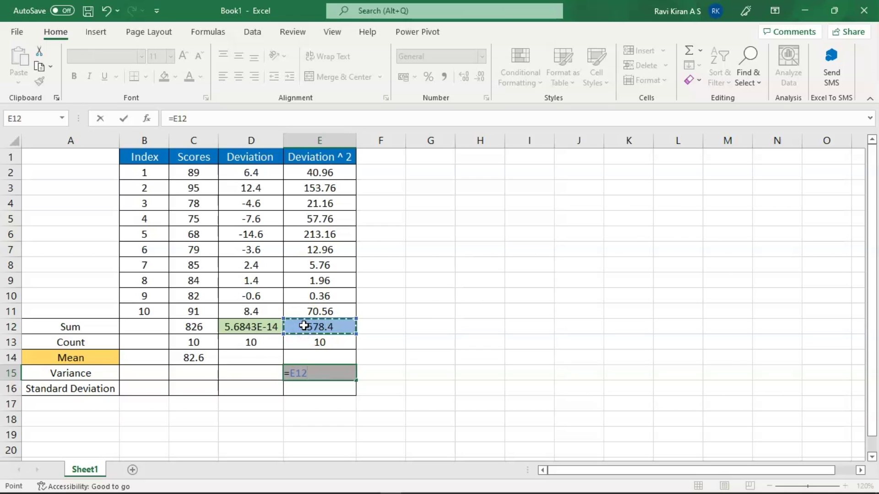
pyautogui.write('/(')
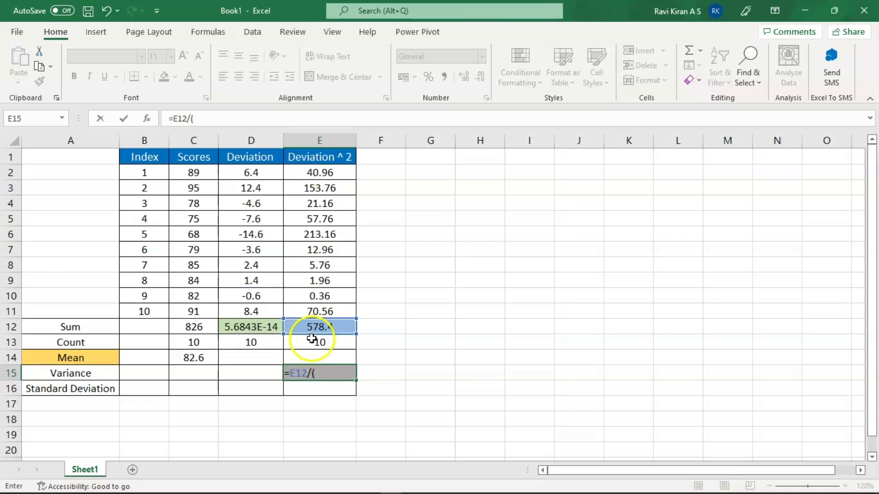
pyautogui.click(312, 344)
pyautogui.write('-')
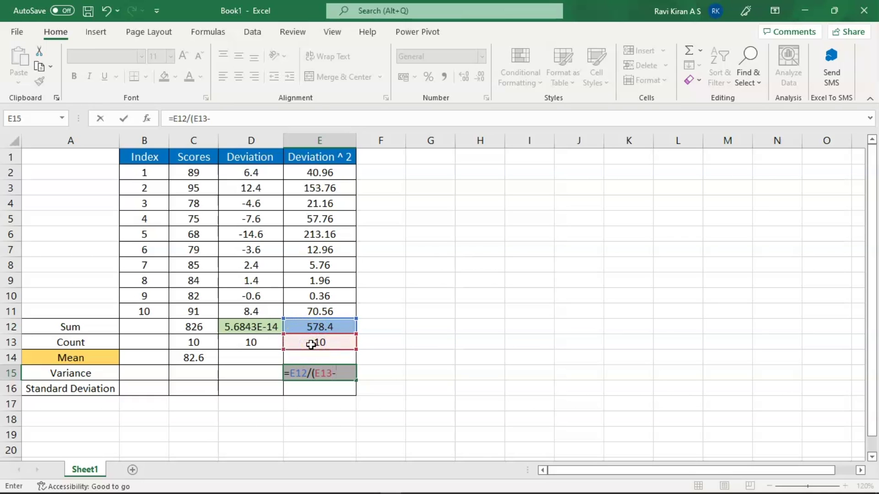
pyautogui.write('1)')
pyautogui.press('Return')
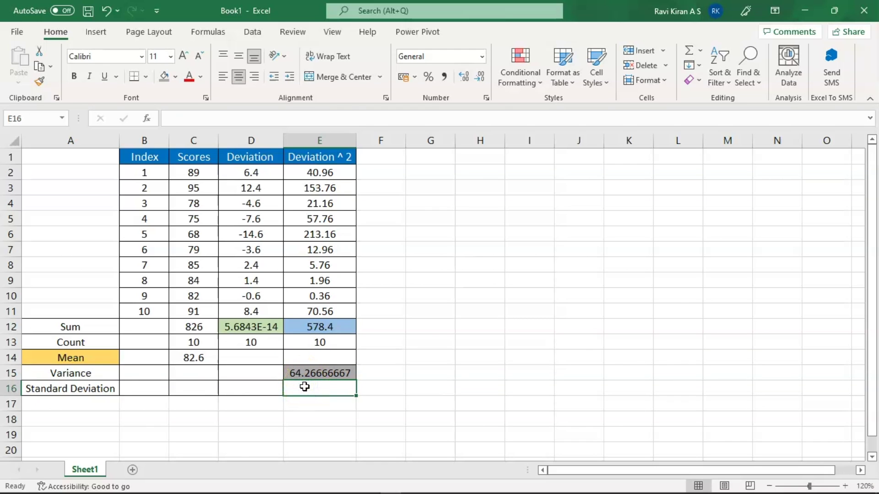
# - Compute the standard deviation in E16 as =E15^.5, giving 8.016649342
pyautogui.write('=')
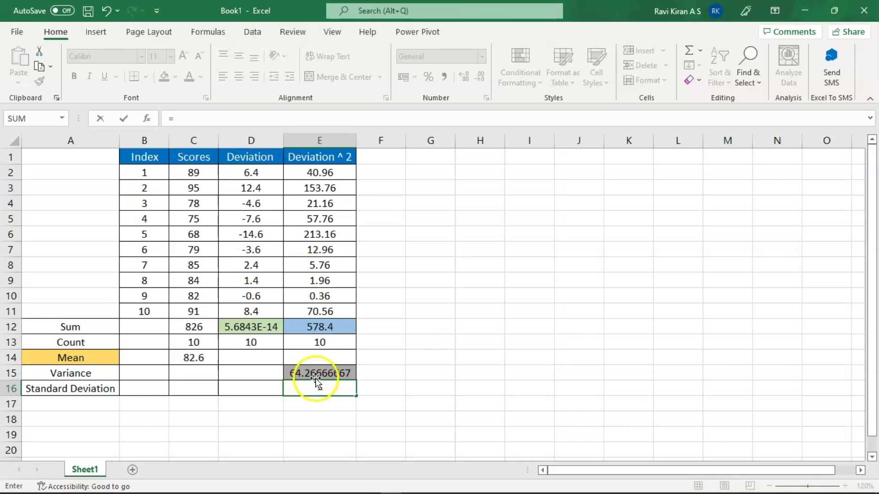
pyautogui.click(312, 374)
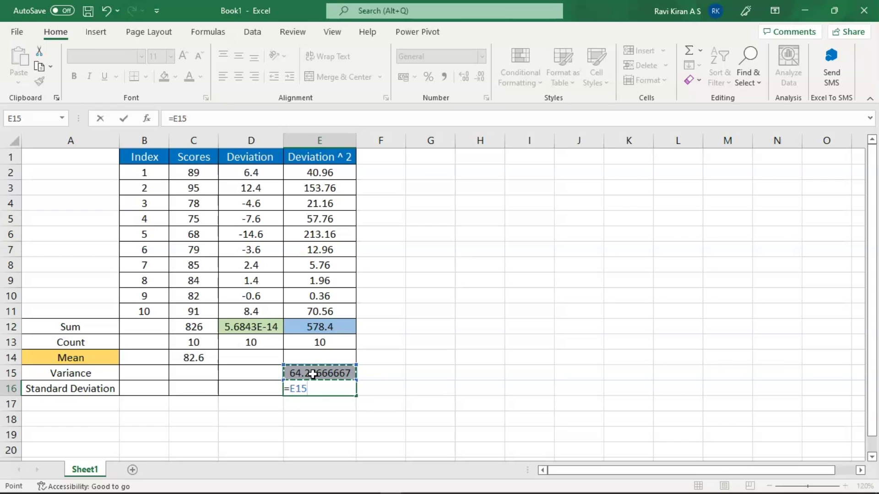
pyautogui.write('^.5')
pyautogui.press('Return')
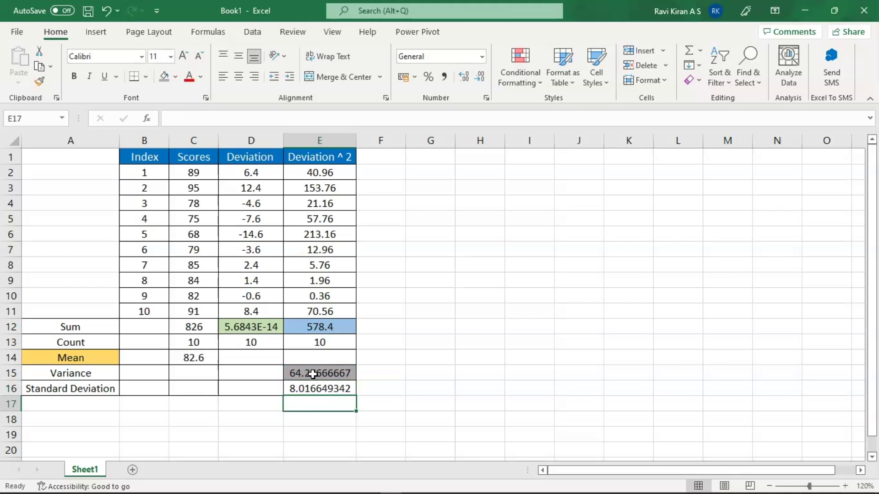
pyautogui.click(308, 387)
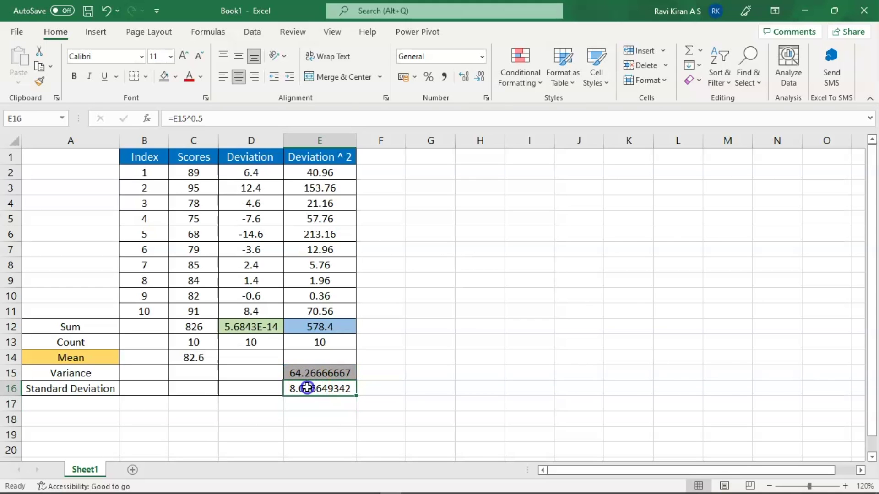